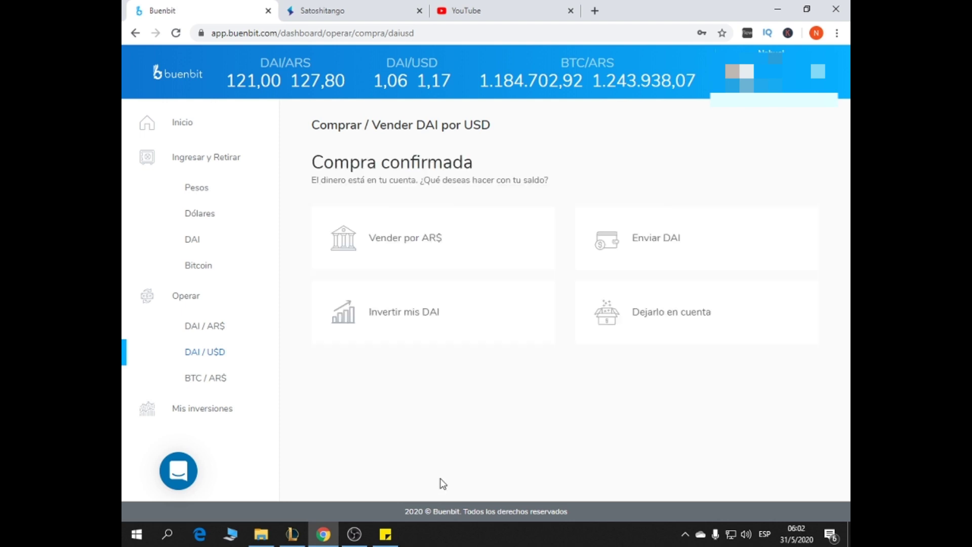
- Check the available DAI balance among the account balances on the home page
click(175, 126)
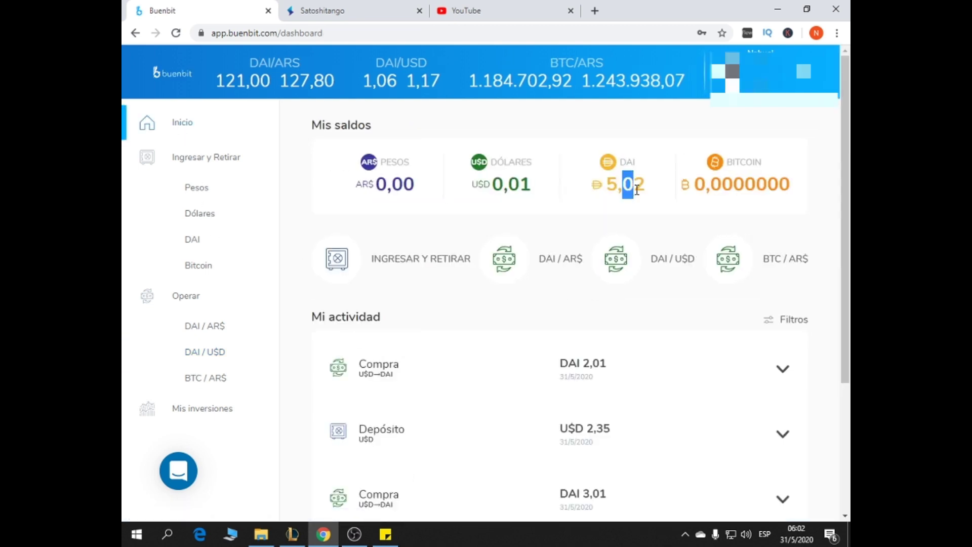
drag(642, 188, 599, 192)
click(606, 186)
- Check how many pesos selling 5 DAI would bring, using the sell form for the DAI/ARS pair
click(222, 326)
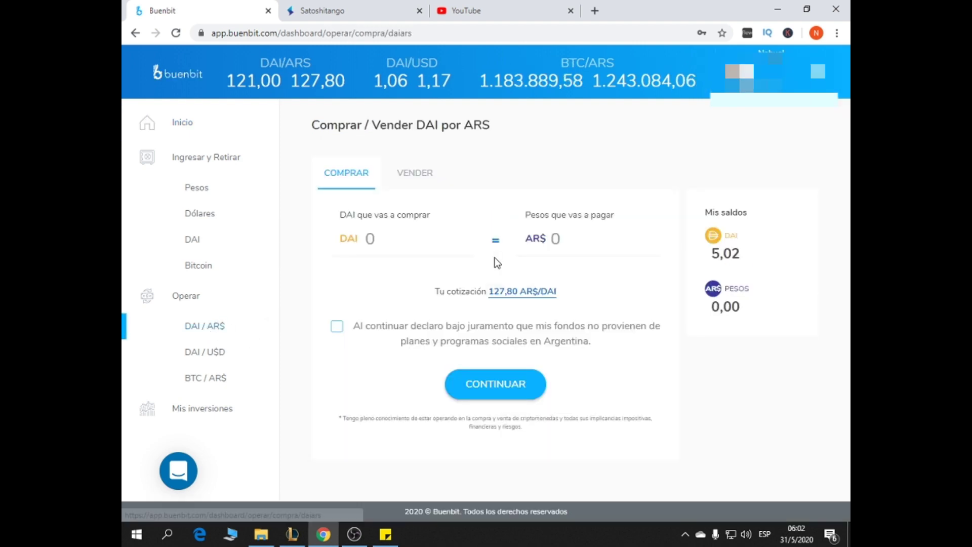
click(421, 239)
click(419, 173)
click(392, 239)
text(5)
click(603, 237)
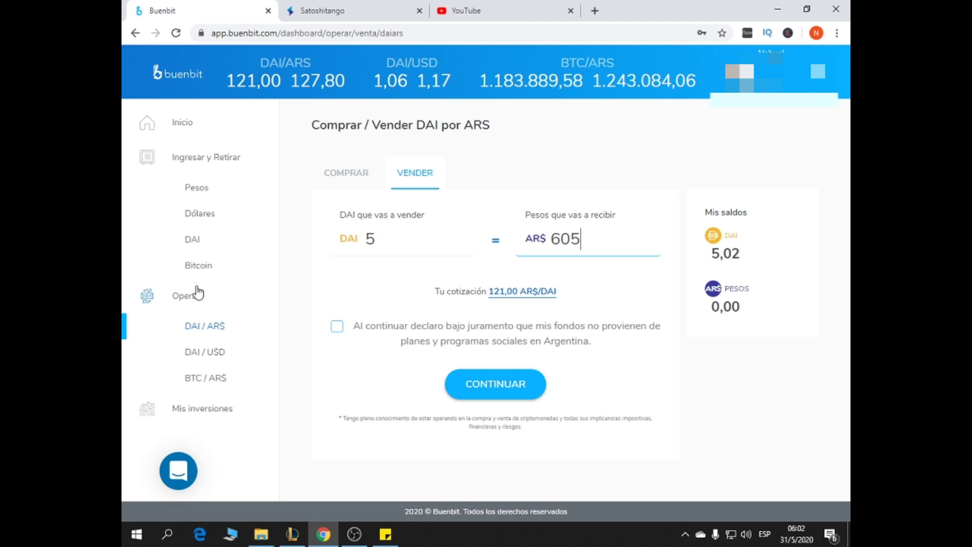
- Open the DAI withdrawal form in Buenbit's deposit and withdrawal section
click(192, 133)
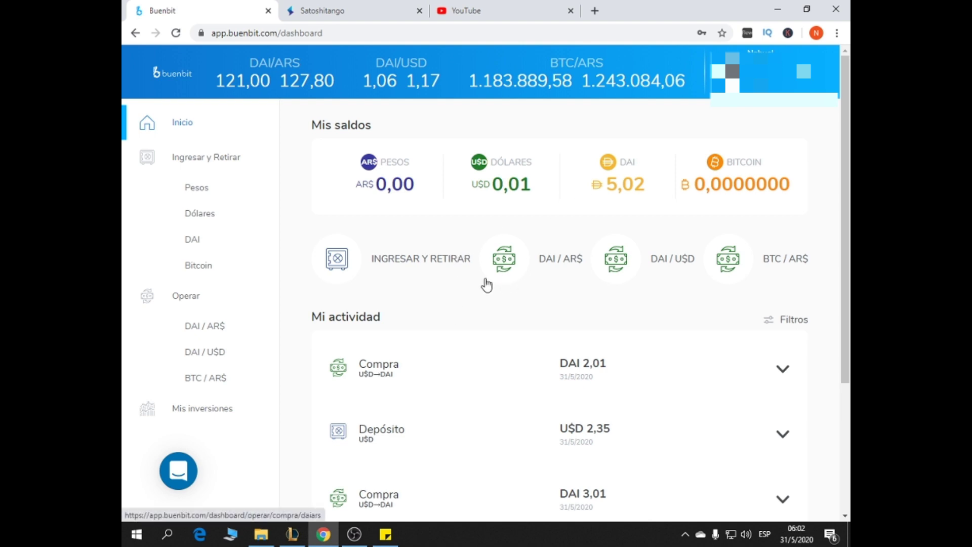
click(188, 240)
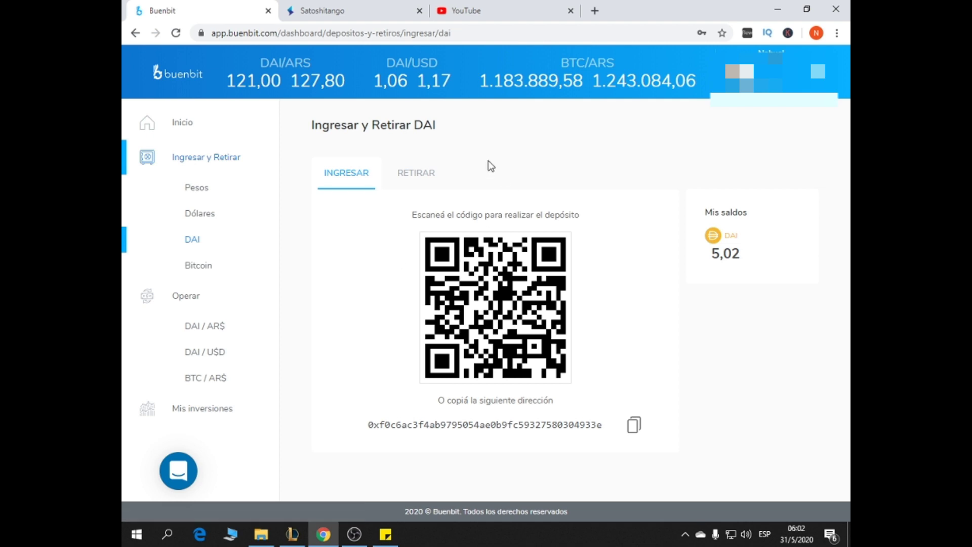
click(422, 175)
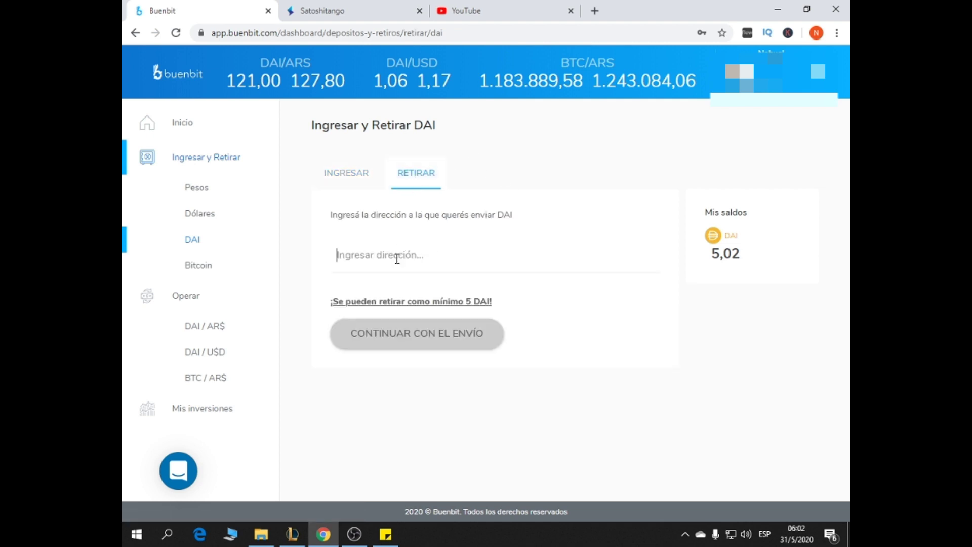
click(349, 8)
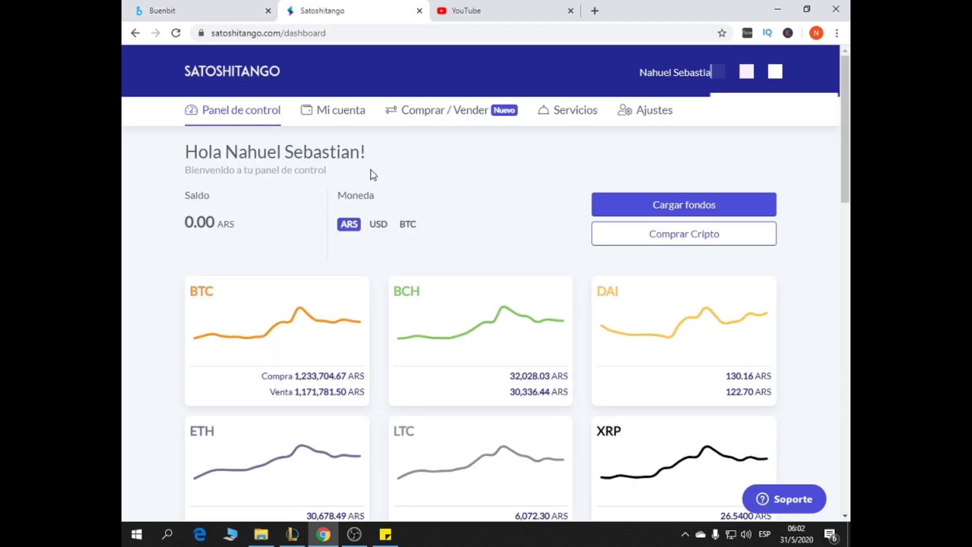
click(213, 8)
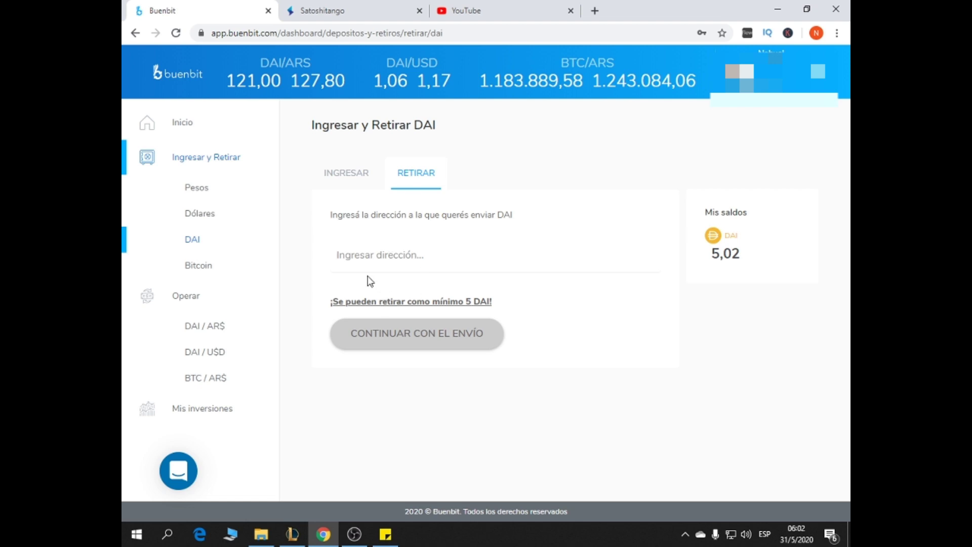
- Switch to Satoshitango and request a DAI deposit address from the account's crypto wallet
click(354, 15)
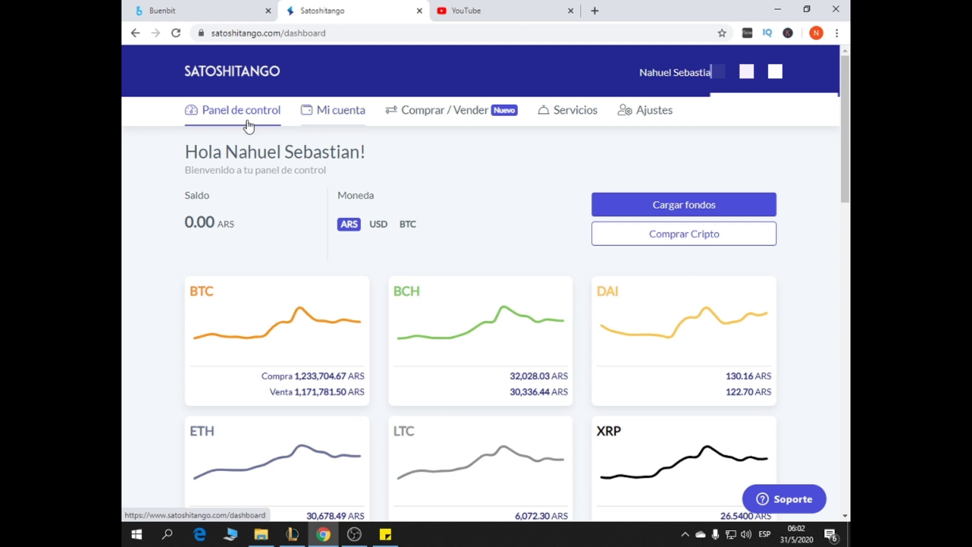
click(354, 115)
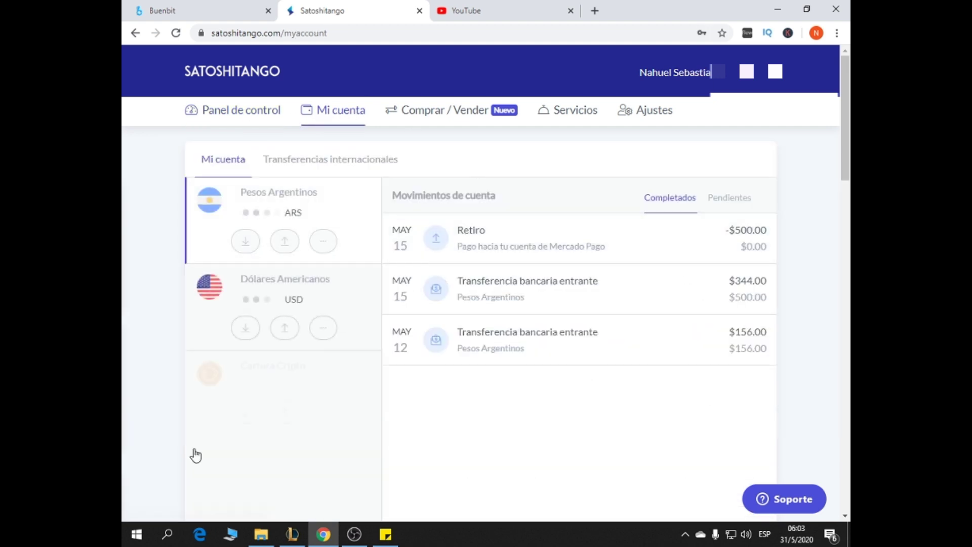
scroll(256, 369, down, 1)
click(247, 351)
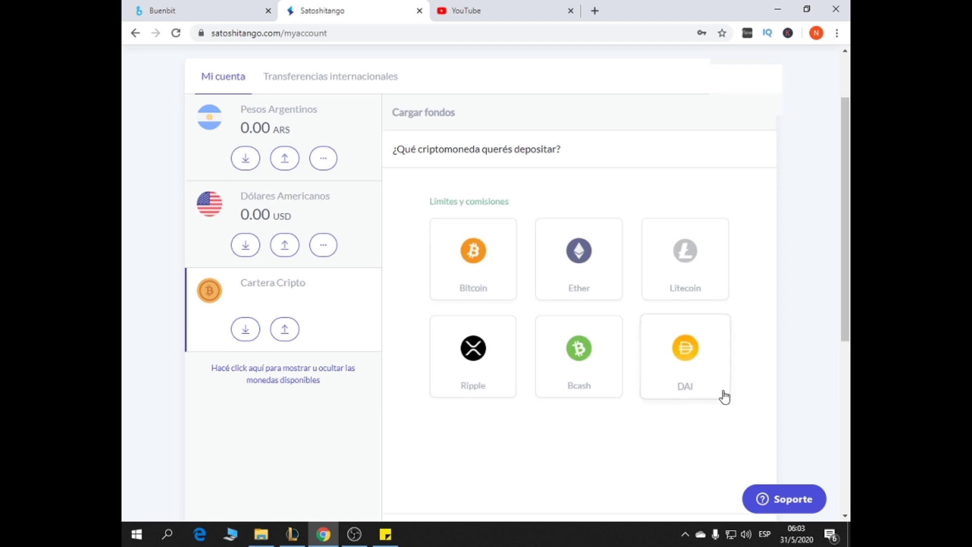
click(680, 362)
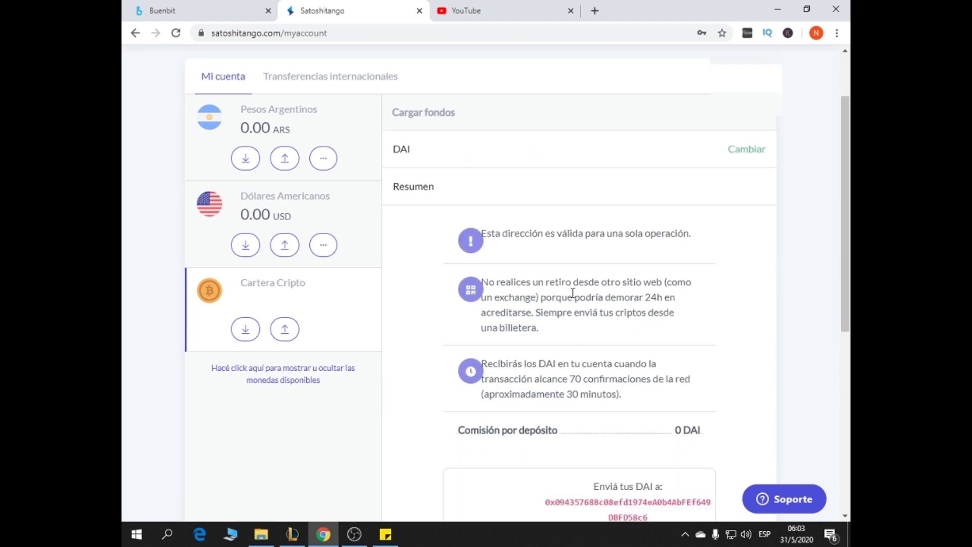
- Copy the DAI deposit address and paste it as the destination address in Buenbit's withdrawal form
scroll(566, 335, down, 4)
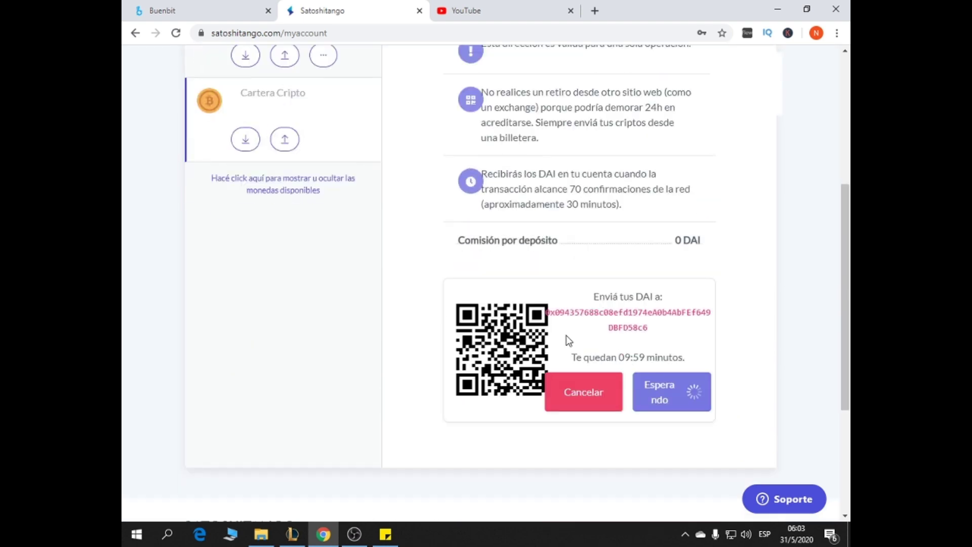
double_click(550, 312)
right_click(638, 313)
click(643, 323)
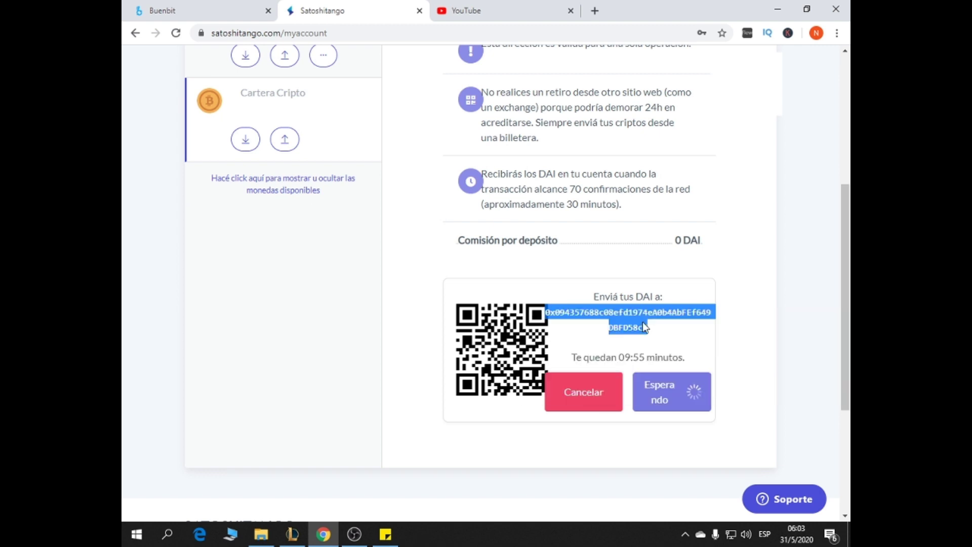
click(205, 8)
click(436, 248)
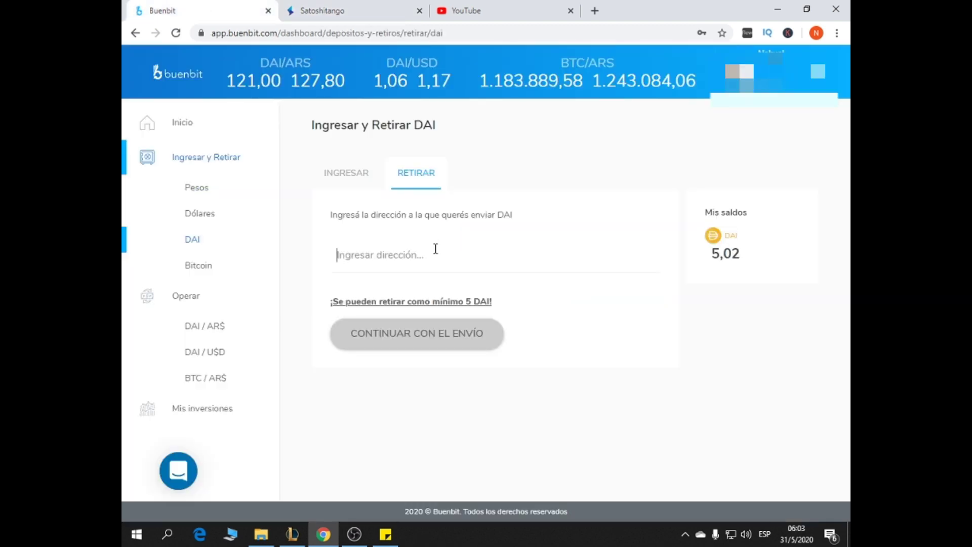
key(ctrl+v)
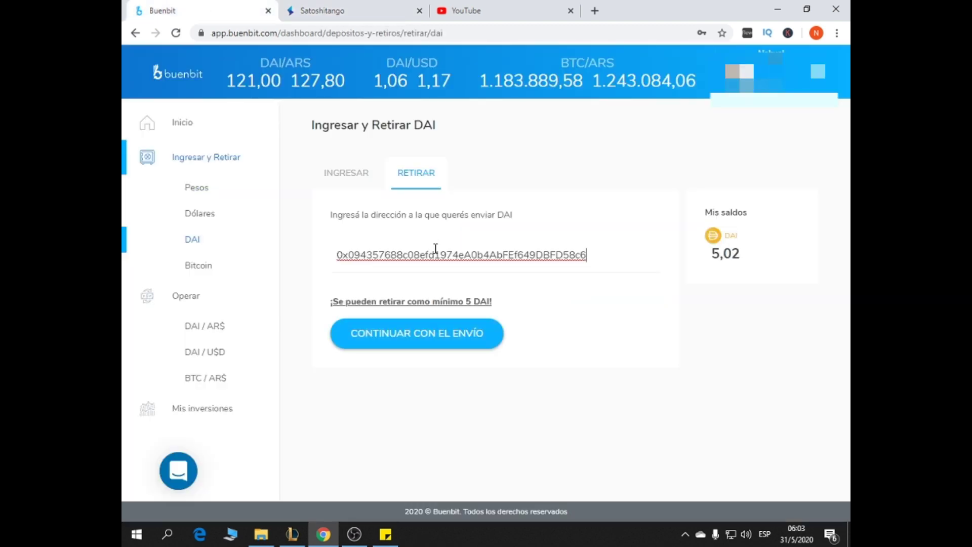
- Review Satoshitango's deposit notes, copy the deposit address again and replace the destination address in Buenbit with it
click(360, 9)
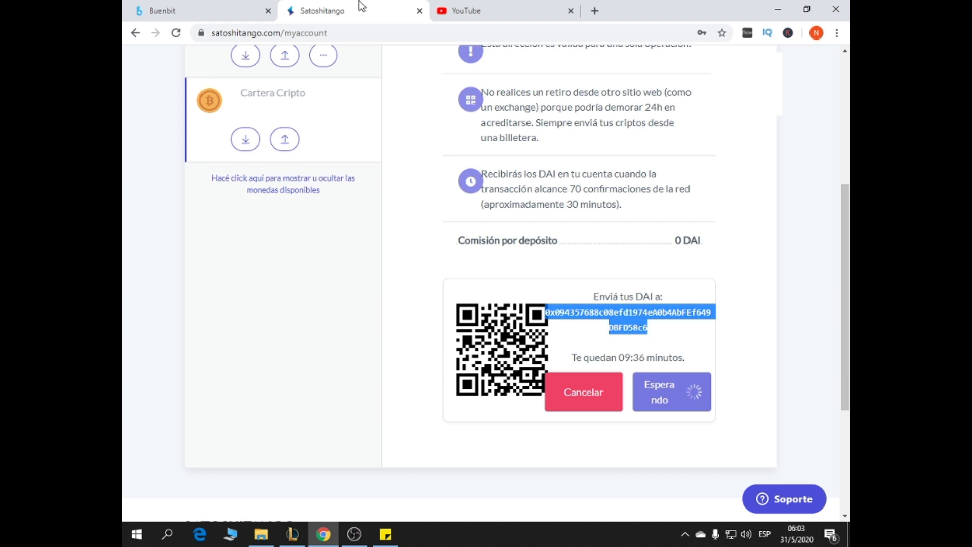
scroll(527, 236, up, 1)
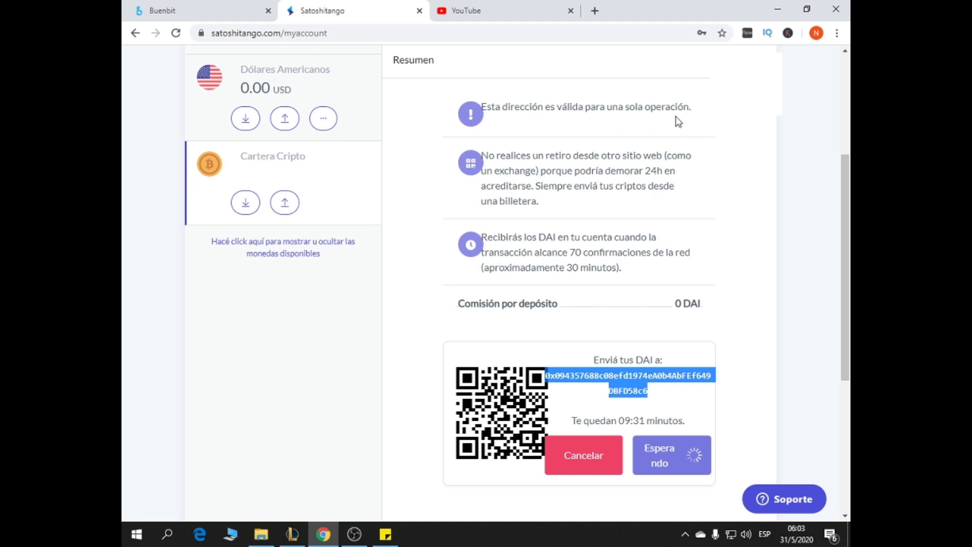
right_click(618, 367)
click(587, 376)
right_click(587, 376)
click(591, 386)
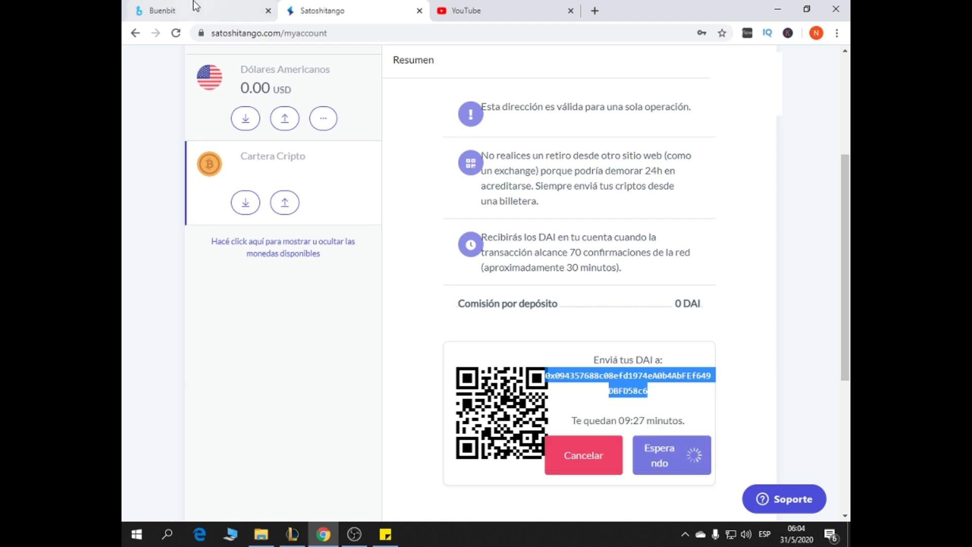
click(195, 10)
double_click(460, 255)
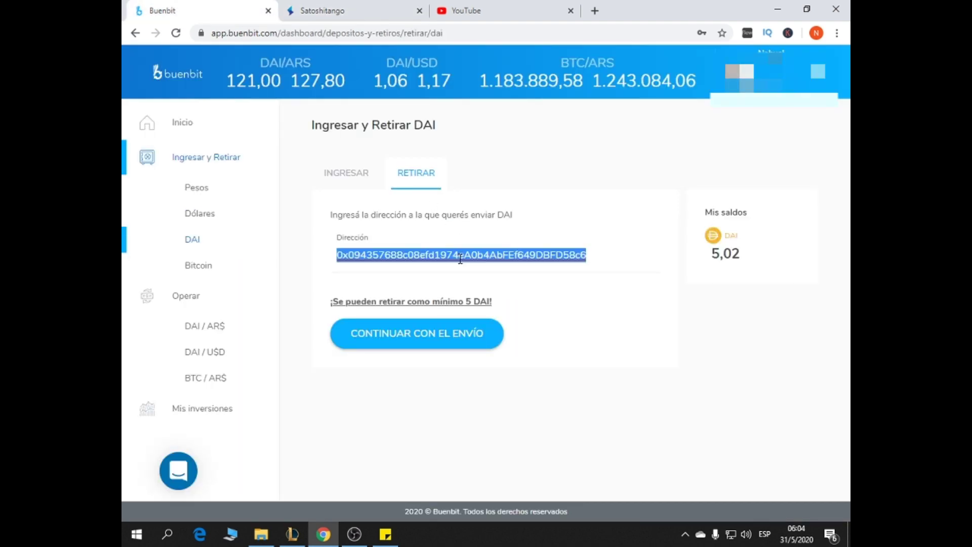
key(ctrl+v)
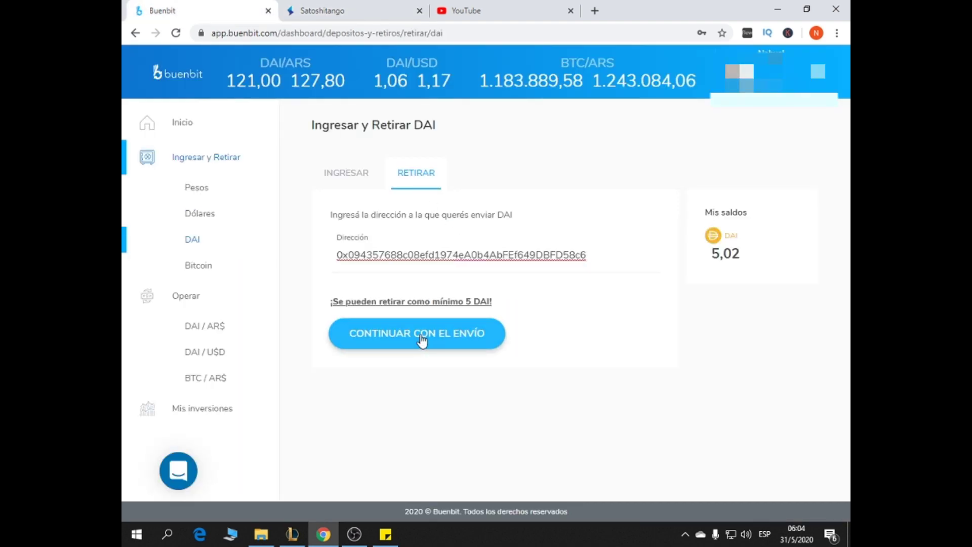
- Continue with the withdrawal, set the amount to 5,02 DAI and confirm the transfer
click(421, 341)
click(449, 247)
text(5,02)
key(BackSpace)
text(02)
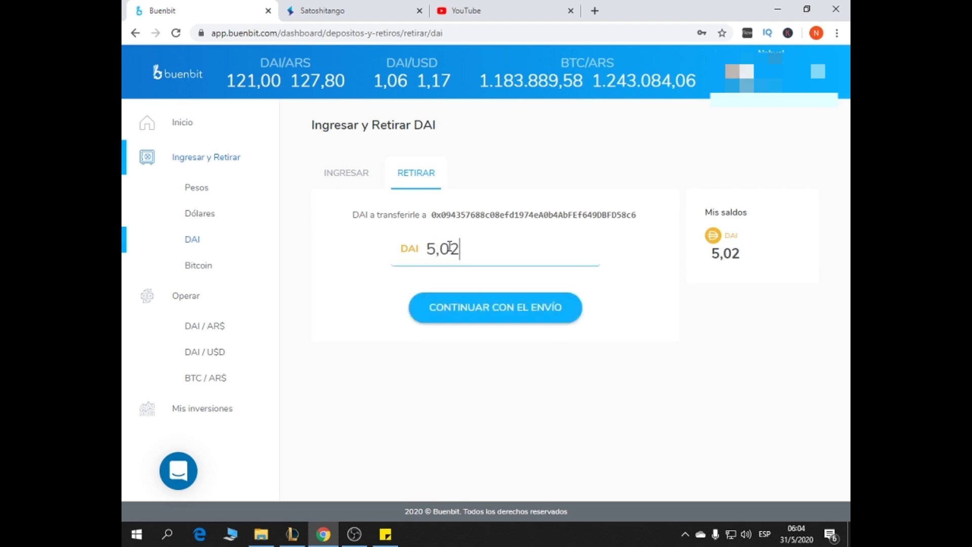
click(499, 306)
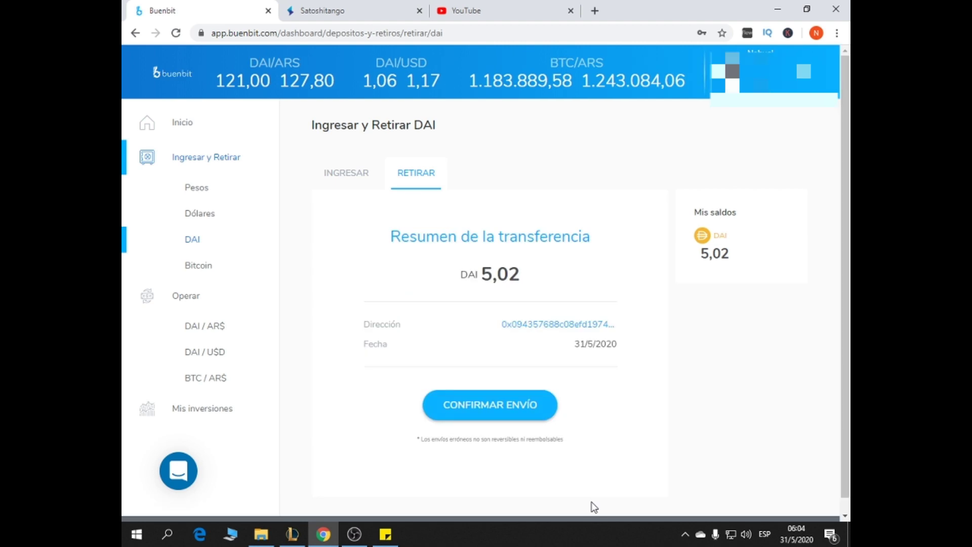
click(513, 402)
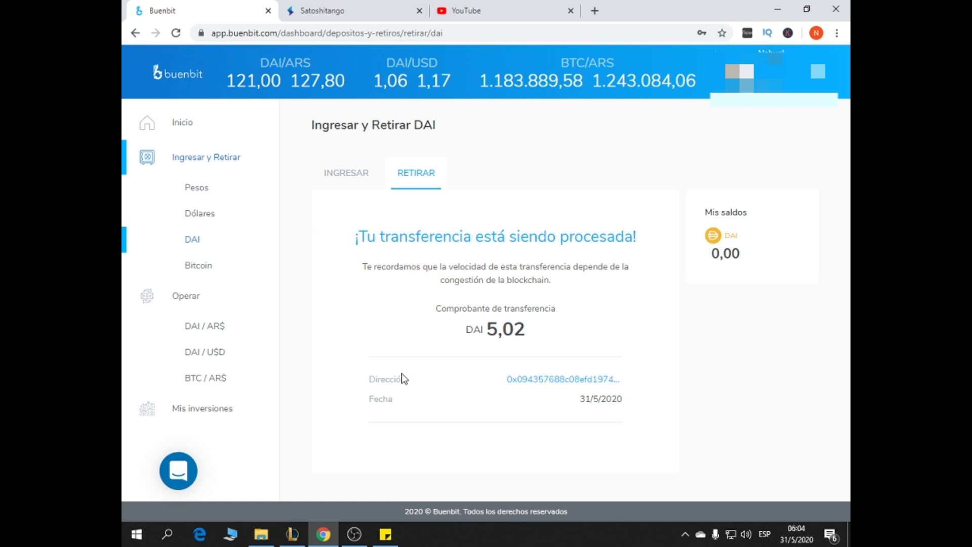
- Return to Satoshitango and examine the details of the pending deposit in the crypto wallet's DAI movements
click(379, 7)
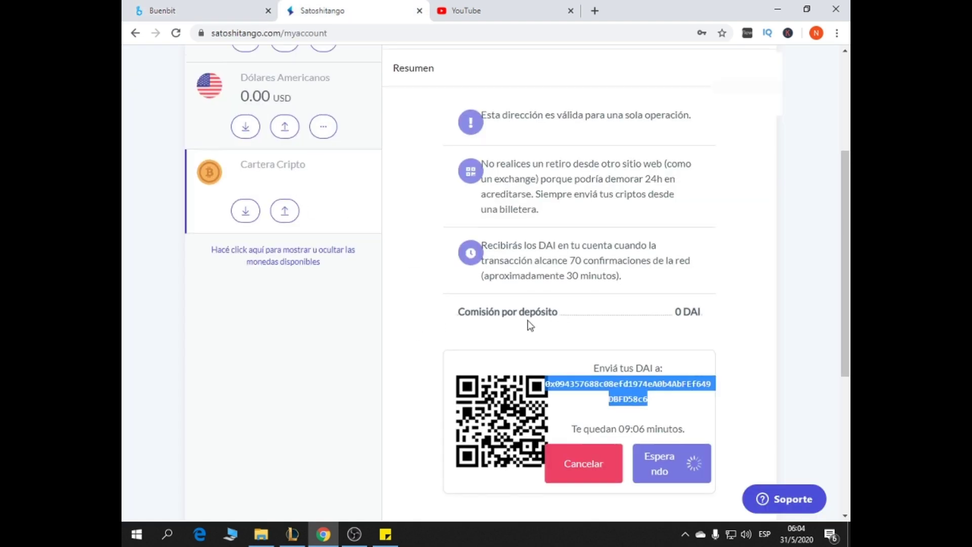
scroll(528, 320, up, 4)
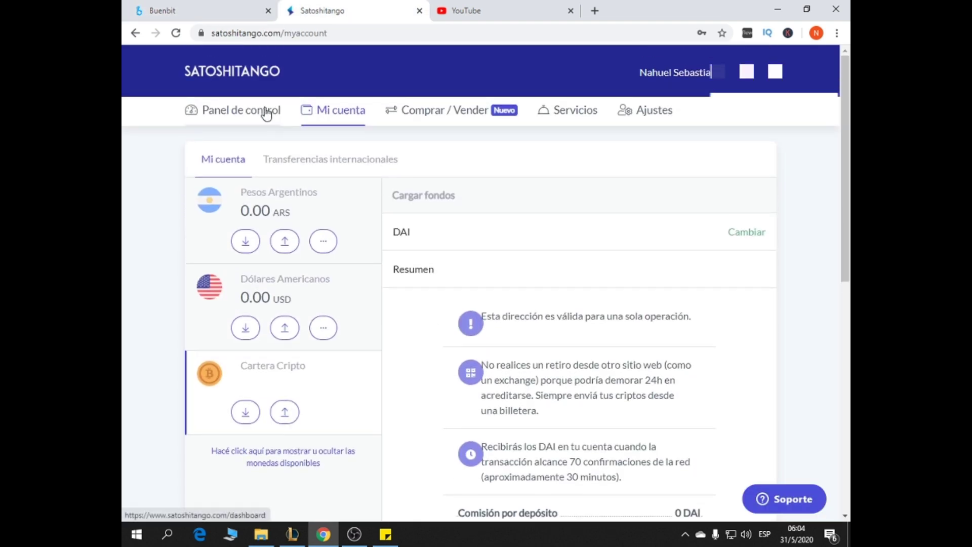
click(309, 382)
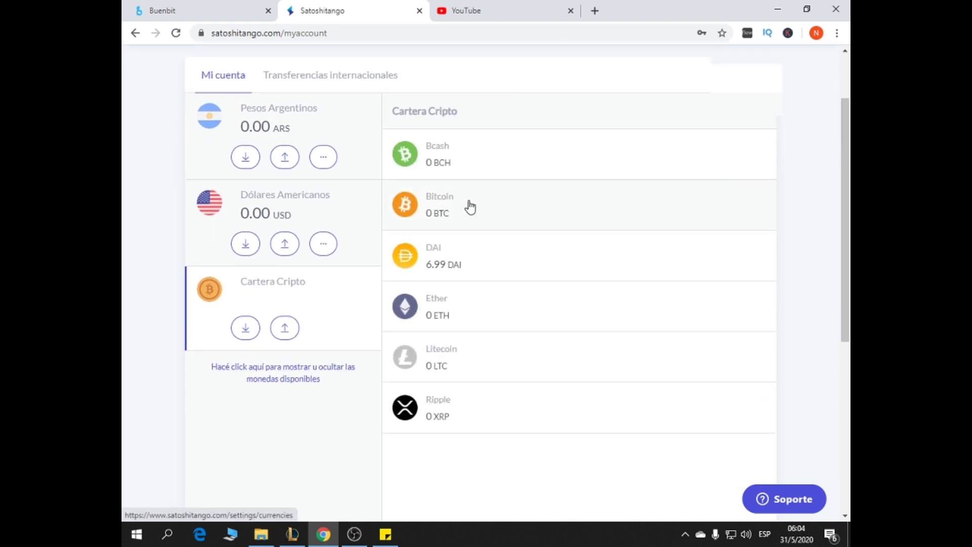
click(447, 258)
scroll(585, 226, up, 1)
scroll(584, 222, up, 1)
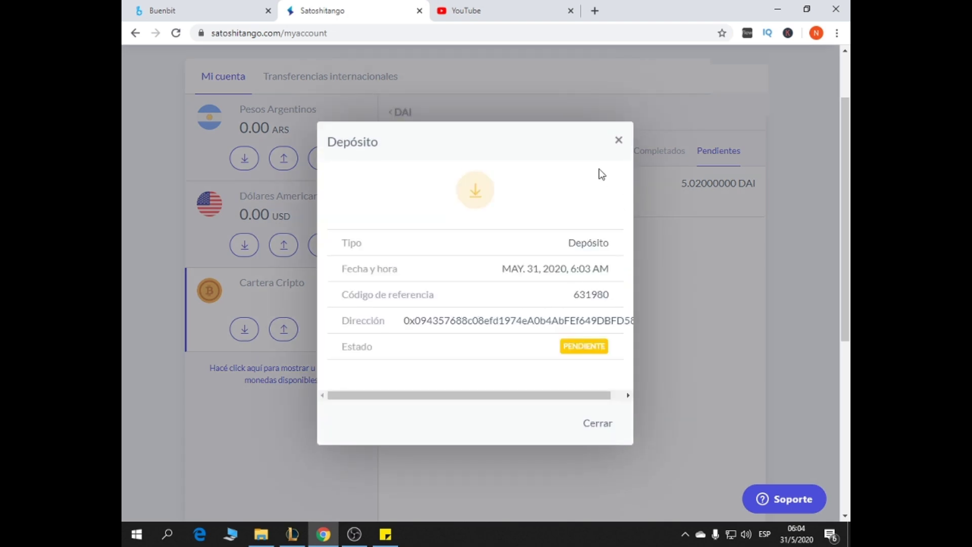
click(618, 140)
scroll(628, 369, up, 2)
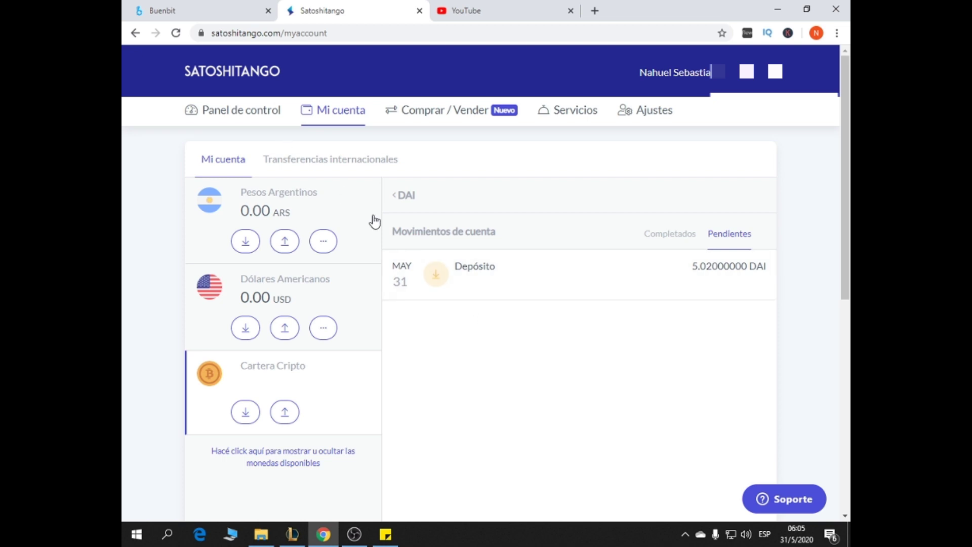
- Start a cryptocurrency sale in Satoshitango with DAI as the coin and Pesos Argentinos as the payout currency
click(251, 112)
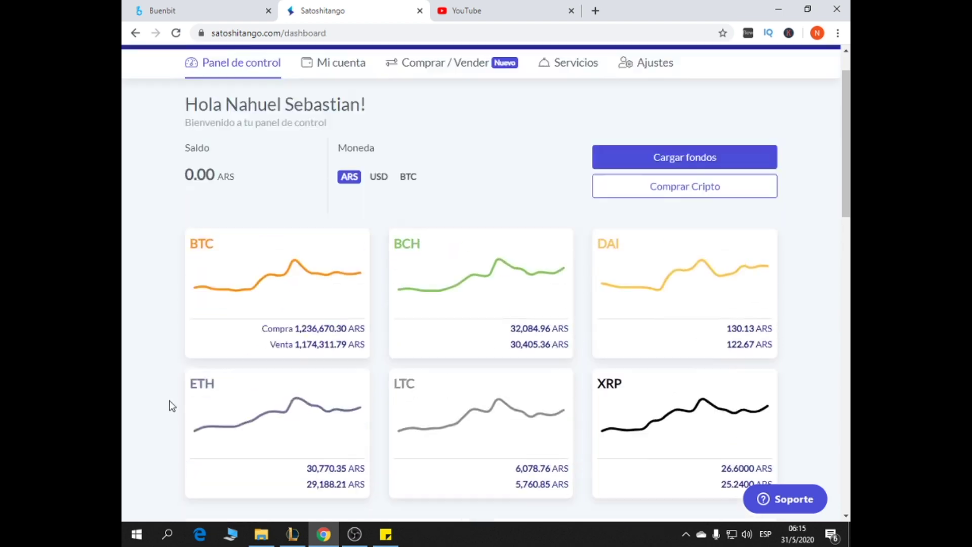
scroll(169, 423, up, 1)
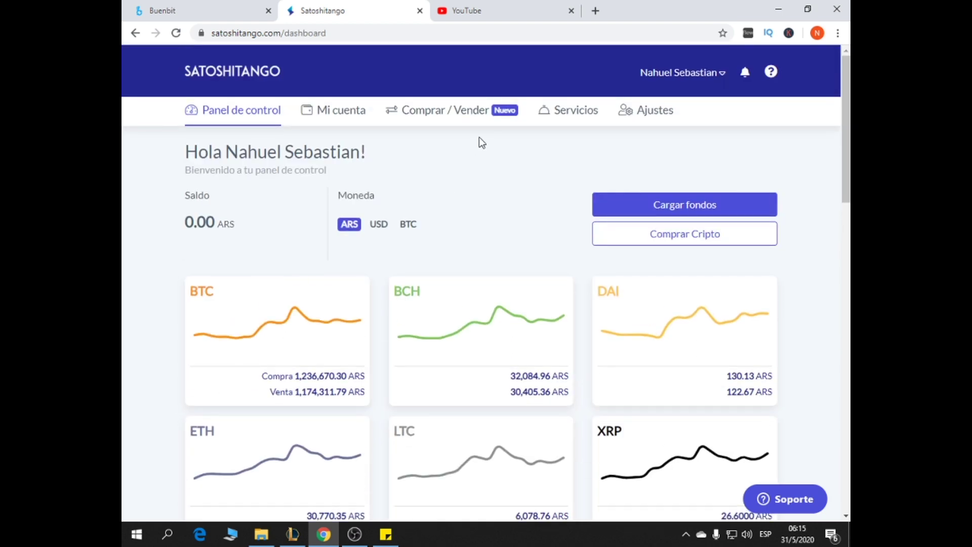
click(493, 112)
click(268, 159)
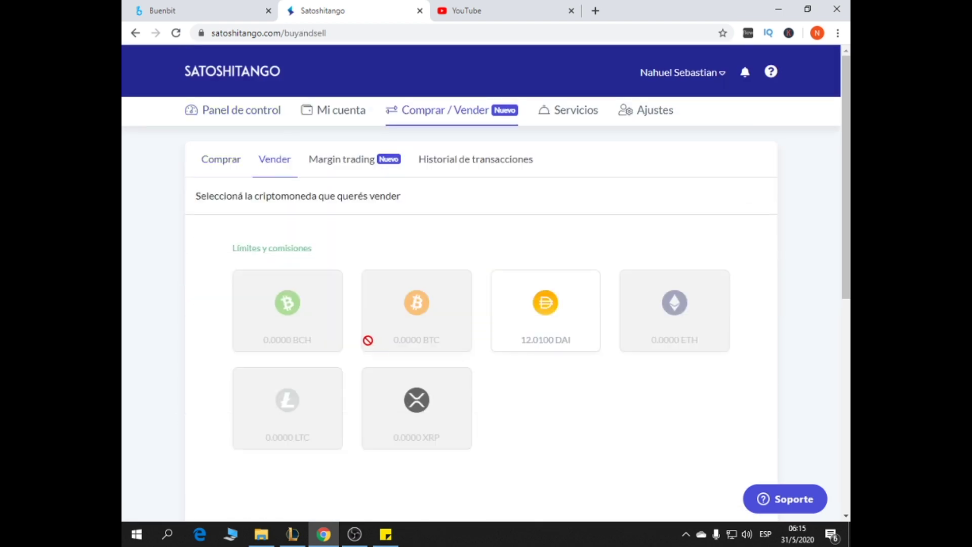
click(567, 313)
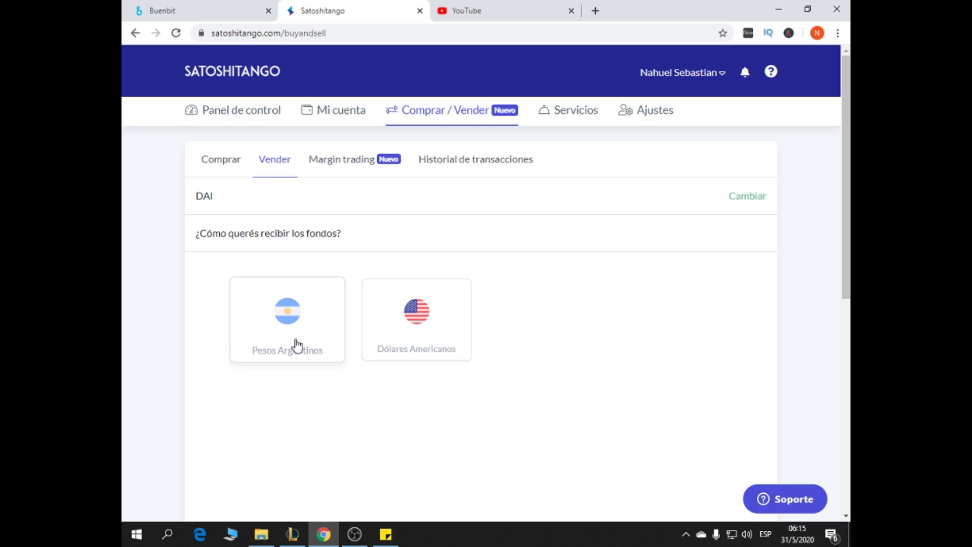
click(328, 333)
- Receive the sale funds in Pesos Argentinos and set the amount to sell to 12.01 DAI
scroll(306, 293, down, 1)
click(294, 306)
scroll(464, 353, up, 1)
text(1)
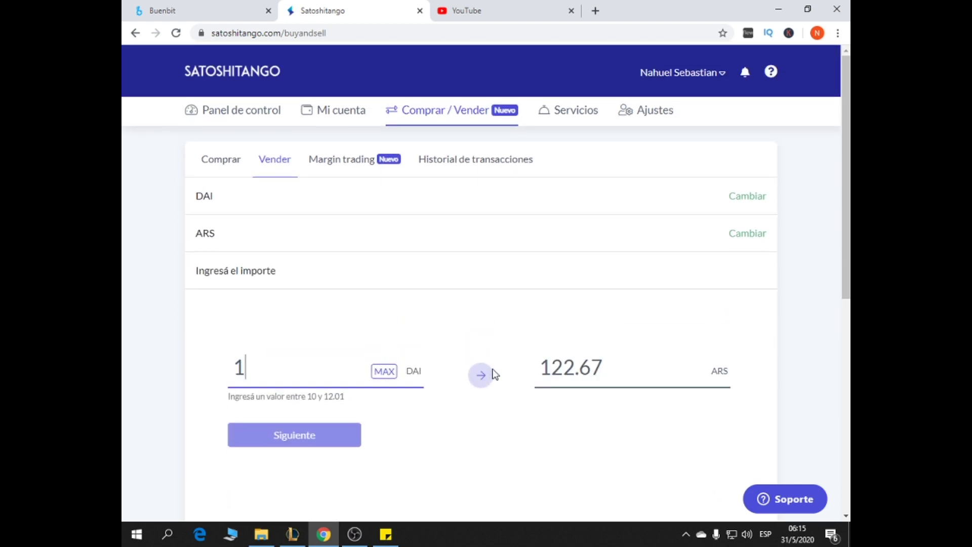
text(0)
key(BackSpace)
key(BackSpace)
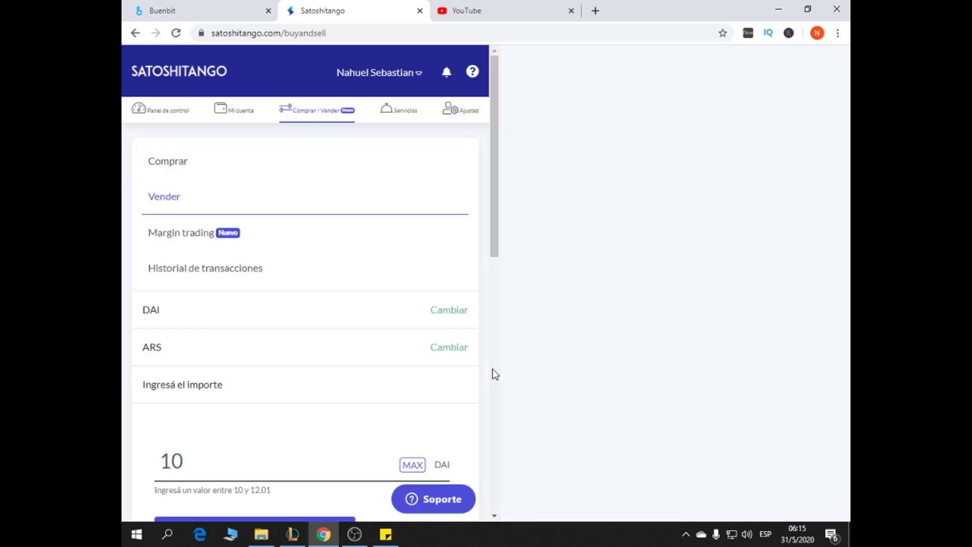
text(12.01)
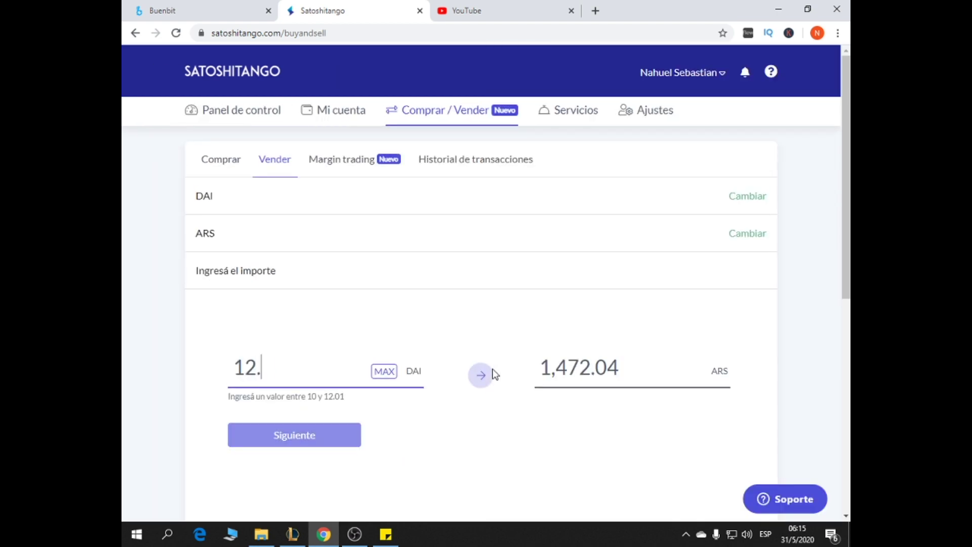
click(632, 357)
click(297, 383)
text(10)
key(BackSpace)
text(2.01)
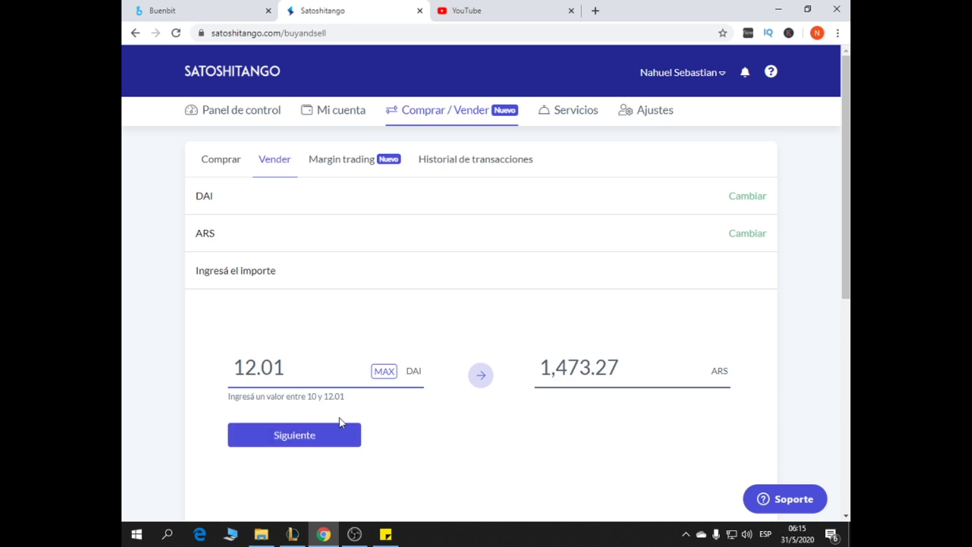
- Continue to the sale summary, review the commission and the pesos to receive, and confirm the DAI sale
click(325, 435)
scroll(523, 396, down, 4)
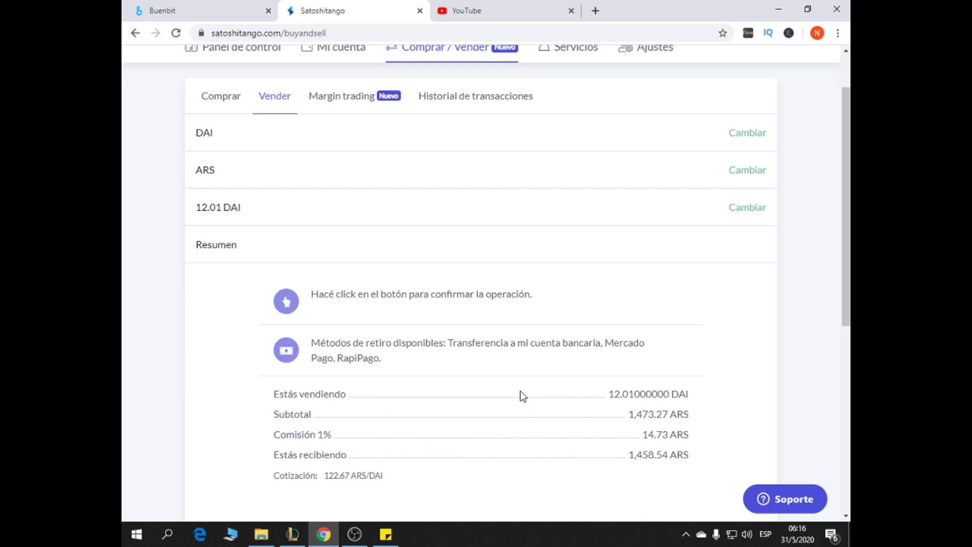
scroll(523, 397, up, 3)
scroll(523, 396, down, 1)
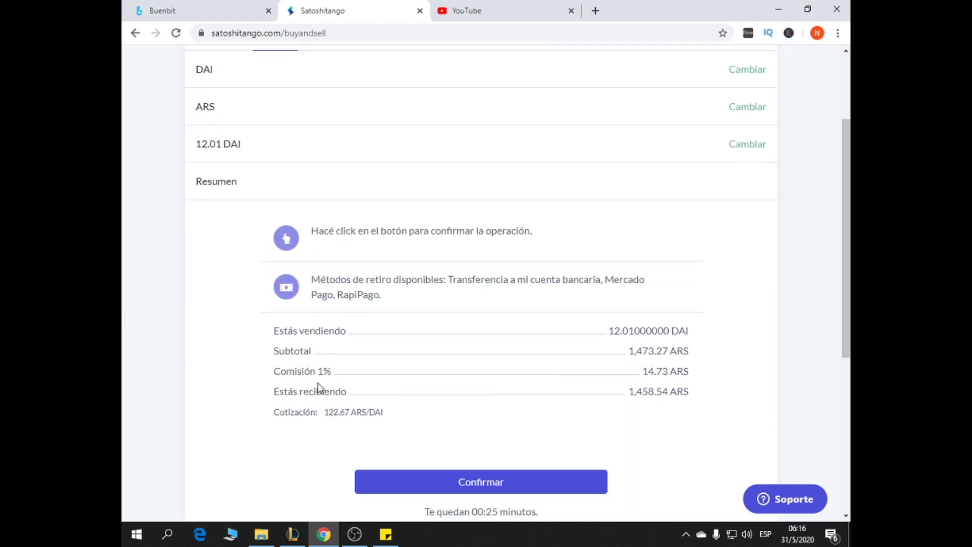
drag(276, 385, 581, 405)
scroll(487, 425, up, 1)
scroll(478, 430, down, 1)
click(506, 483)
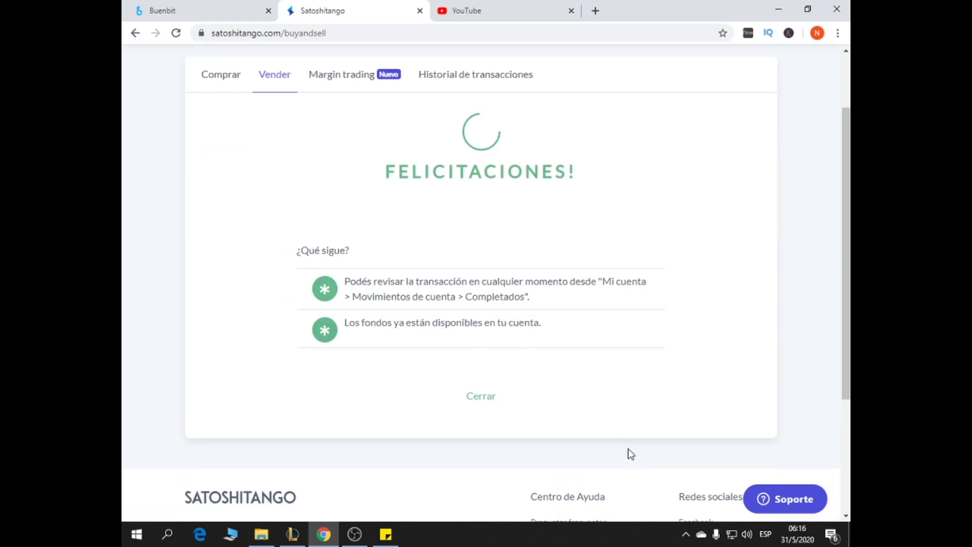
- Open the Satoshitango account overview and check the Pesos Argentinos balance
scroll(572, 409, up, 1)
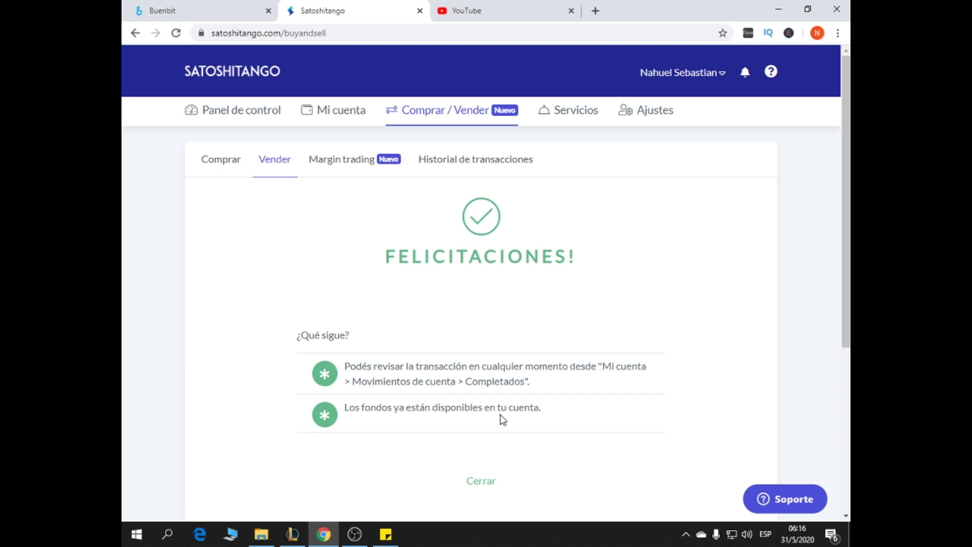
click(334, 116)
scroll(307, 213, down, 1)
scroll(174, 305, down, 1)
scroll(124, 338, up, 1)
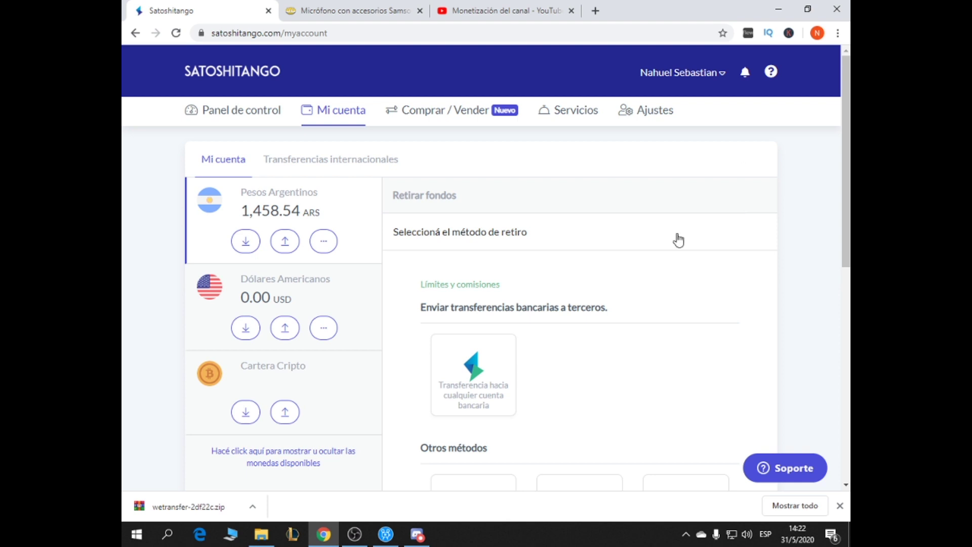
- Examine the withdrawal methods offered for the Argentine peso funds, including third-party transfers, own bank account, Mercado Pago and RapiPago
scroll(400, 280, down, 3)
scroll(352, 276, up, 3)
scroll(543, 302, down, 3)
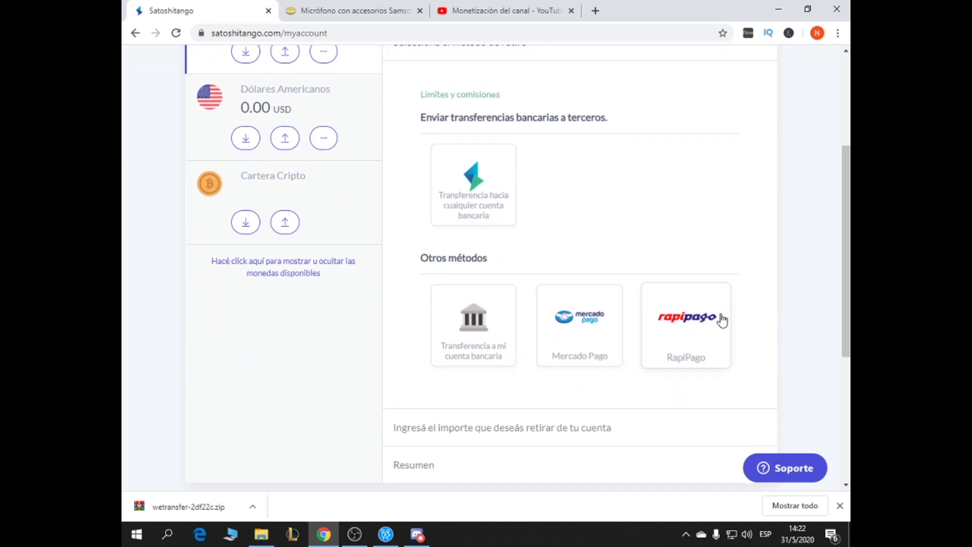
scroll(633, 337, down, 2)
scroll(701, 293, up, 1)
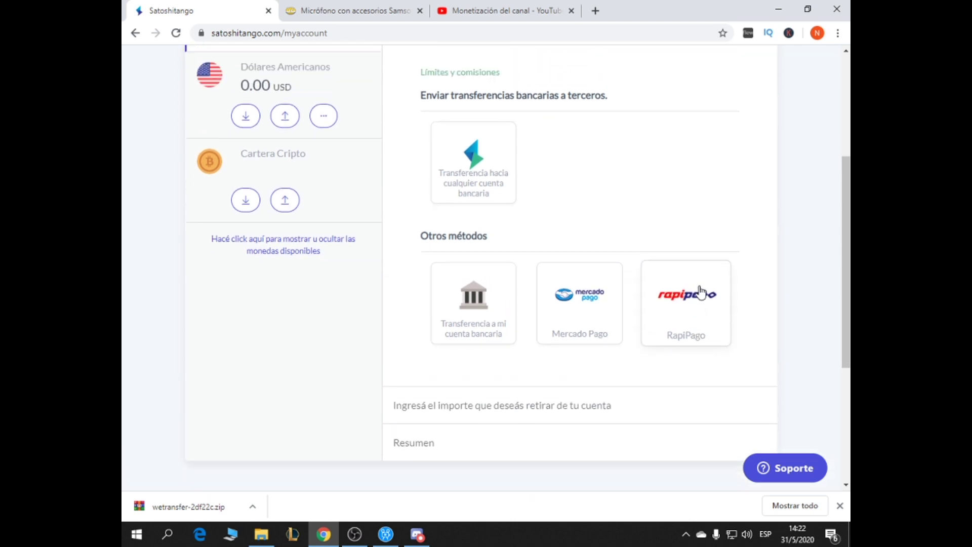
scroll(701, 292, up, 1)
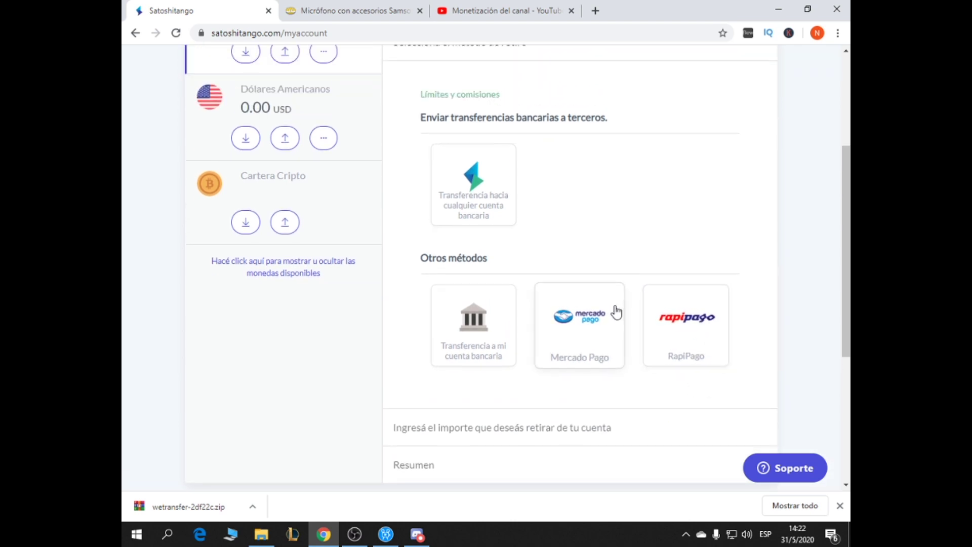
scroll(612, 254, up, 3)
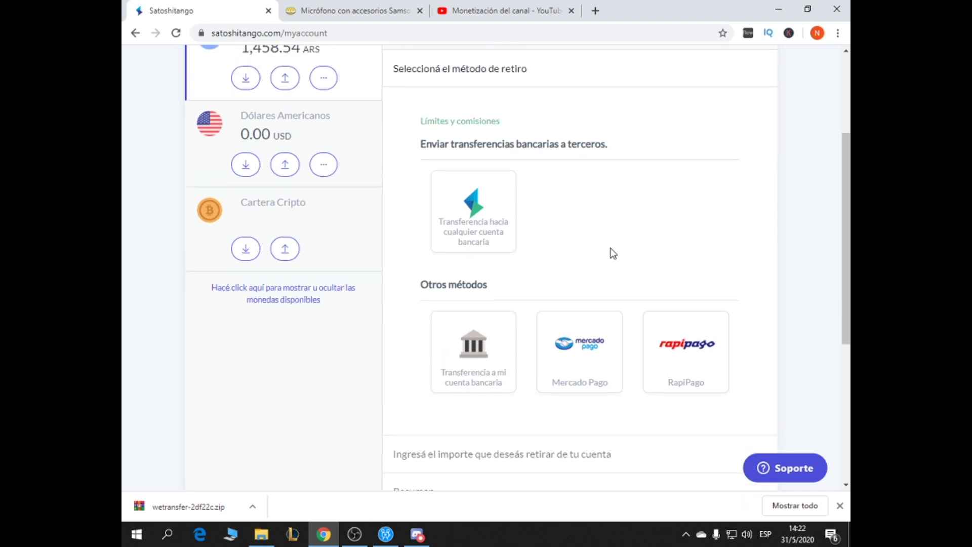
scroll(527, 362, down, 1)
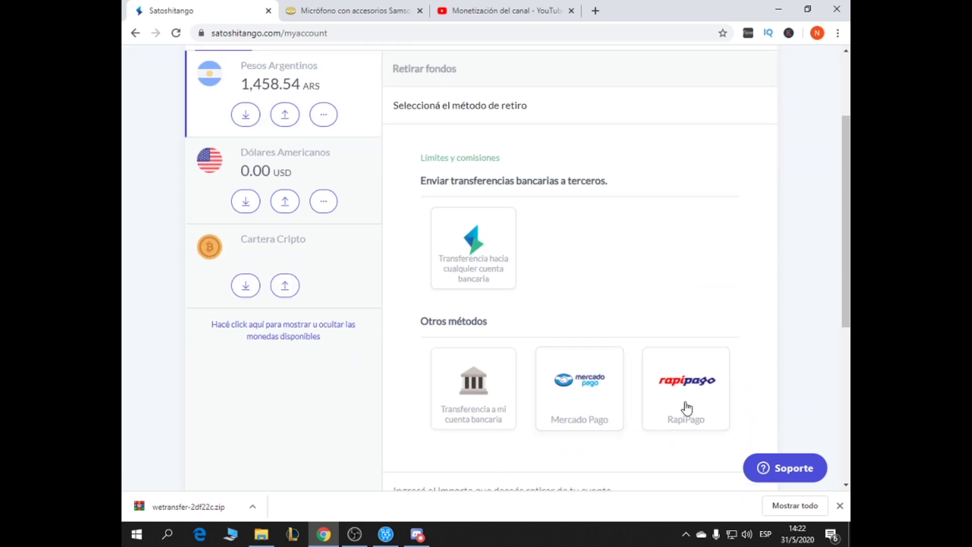
scroll(508, 315, up, 3)
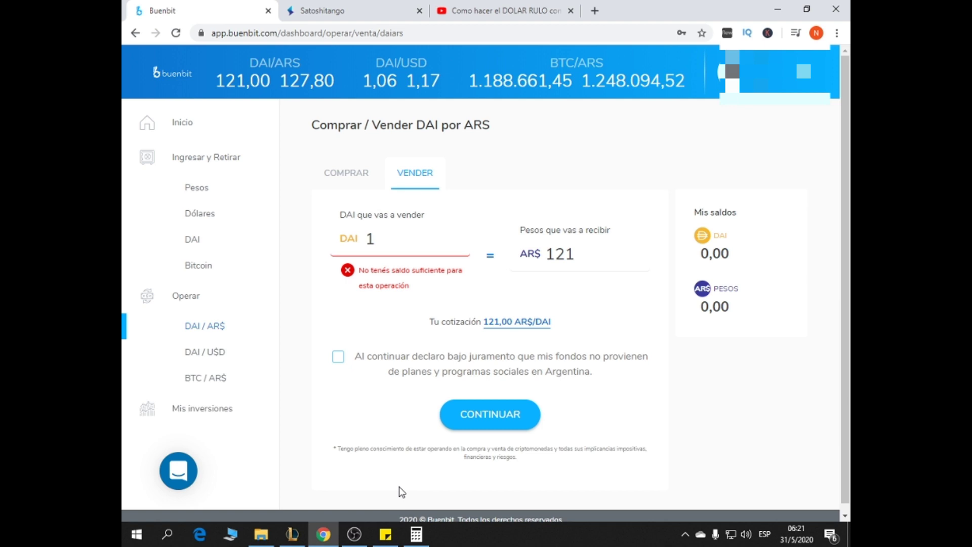
- Switch to the calculator and divide Buenbit's DAI sale price of 121 pesos by 1,17
click(416, 534)
text(121)
key(slash)
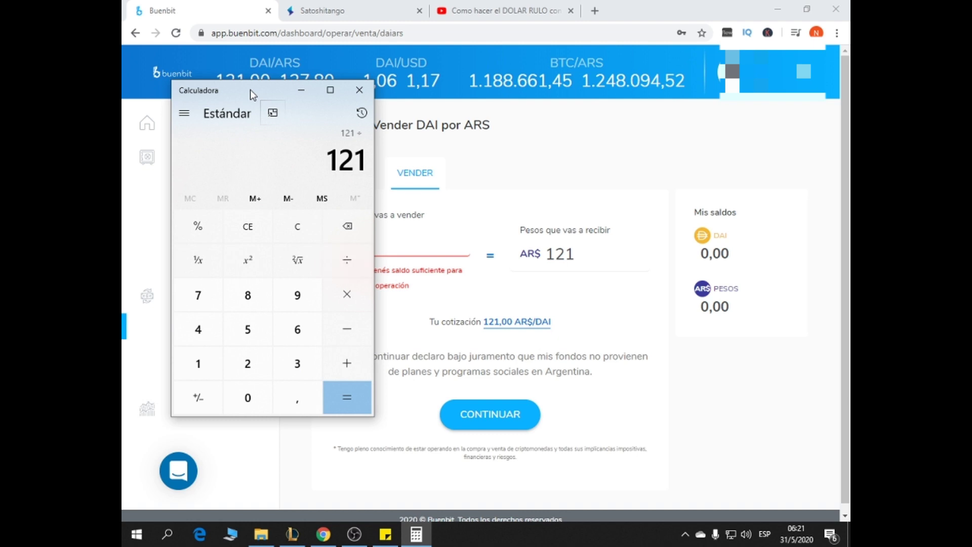
text(1,17)
key(Return)
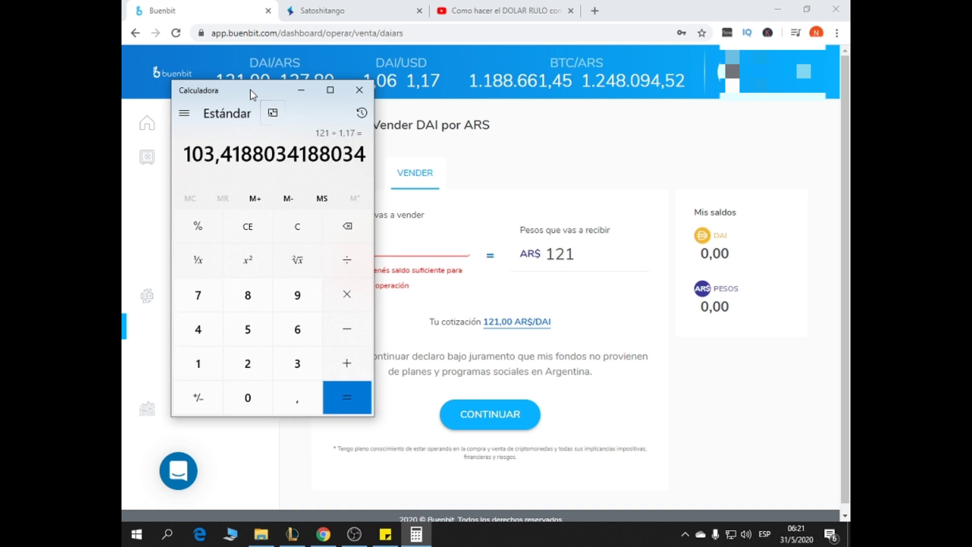
drag(250, 89, 269, 130)
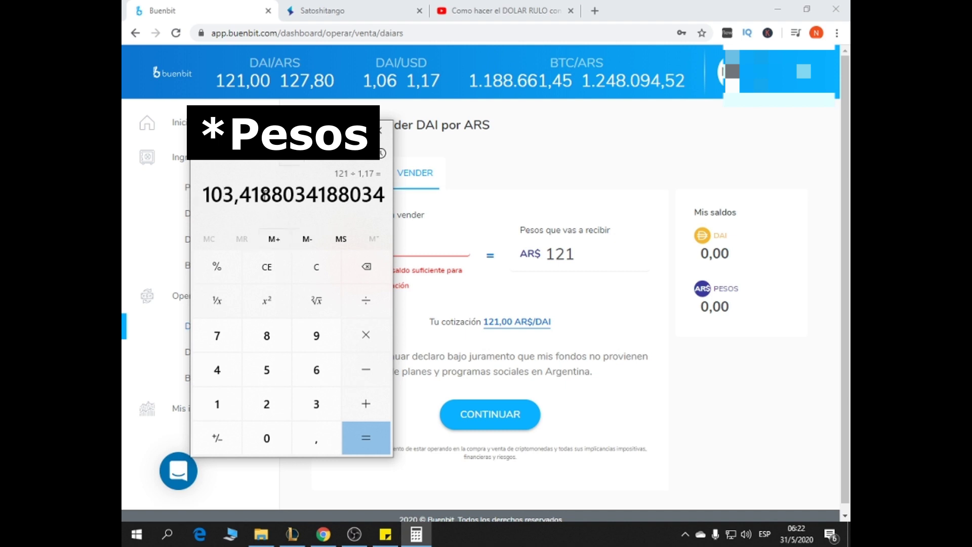
- Look up the DAI sale price on the Satoshitango dashboard and divide 122,62 by 1,17 in the calculator
click(269, 280)
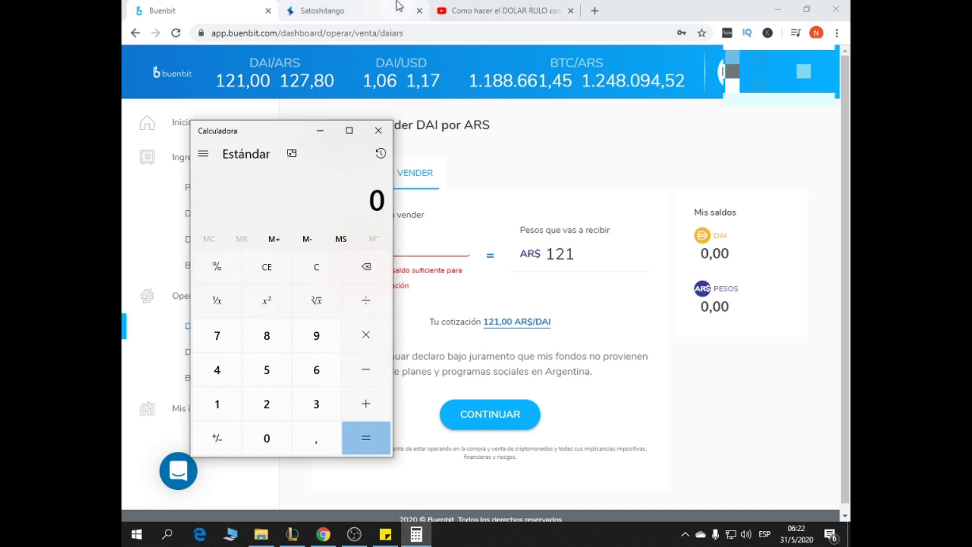
click(324, 10)
scroll(353, 304, down, 5)
scroll(353, 304, up, 5)
click(416, 534)
text(12)
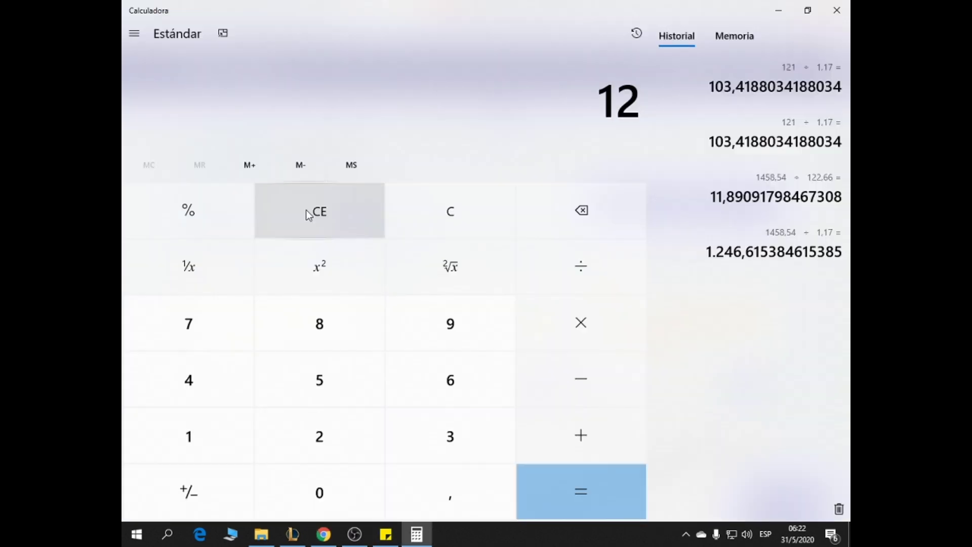
text(2)
click(336, 541)
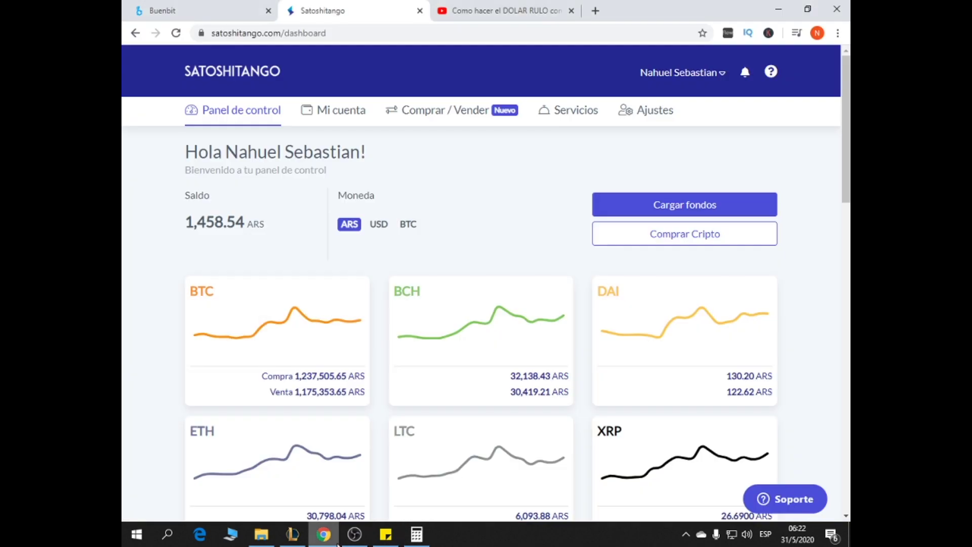
key(alt+Tab)
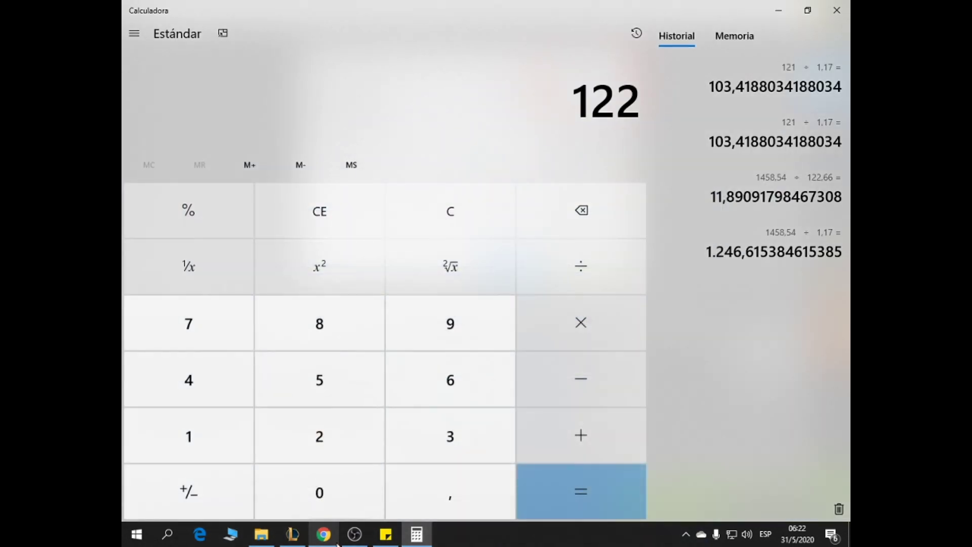
text(,62)
text(/1,17)
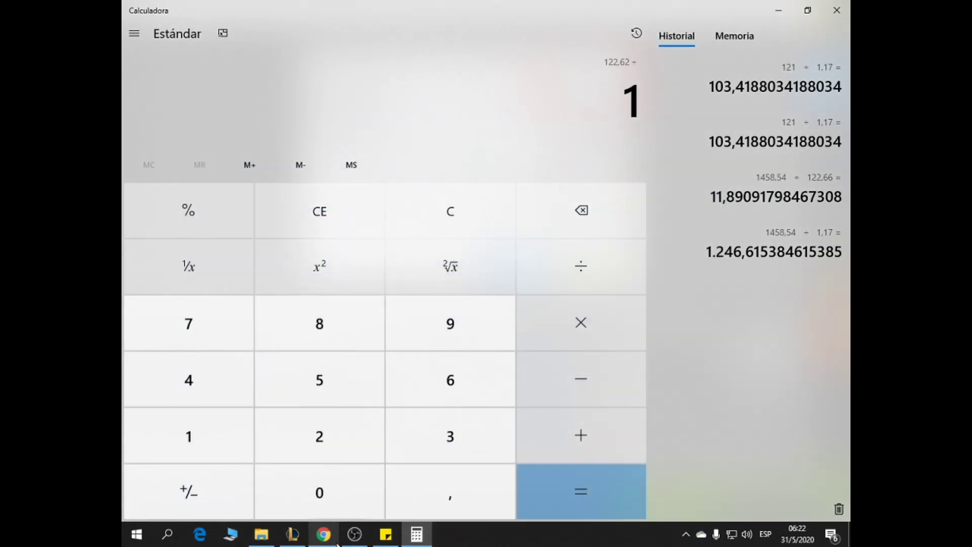
key(Return)
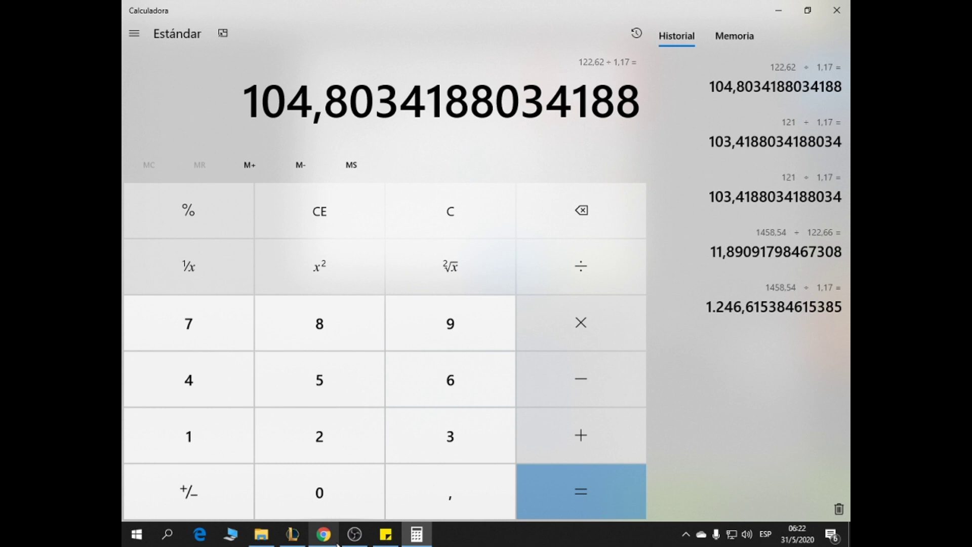
- Return to the browser and review Buenbit's DAI/ARS sale quote and the peso balance on the Satoshitango dashboard
click(337, 543)
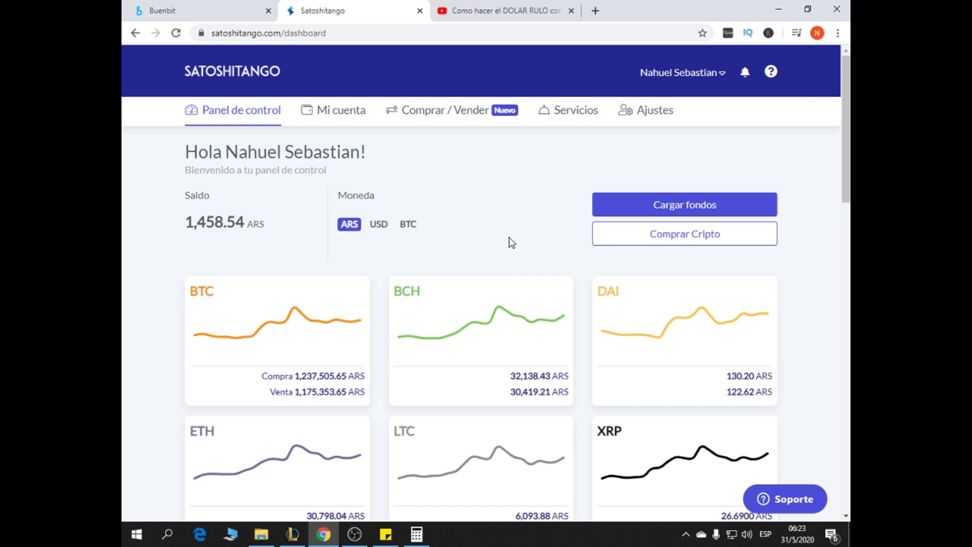
key(ctrl+shift+Tab)
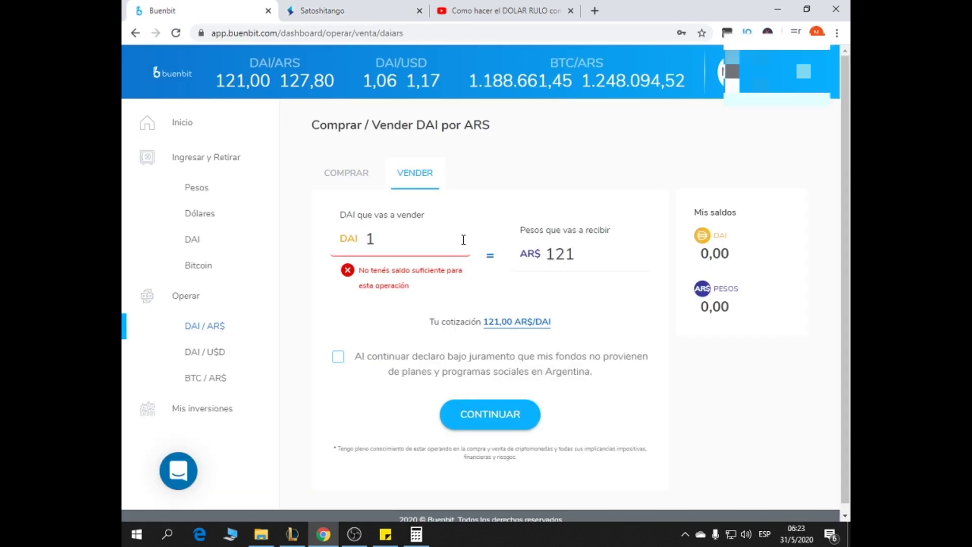
key(BackSpace)
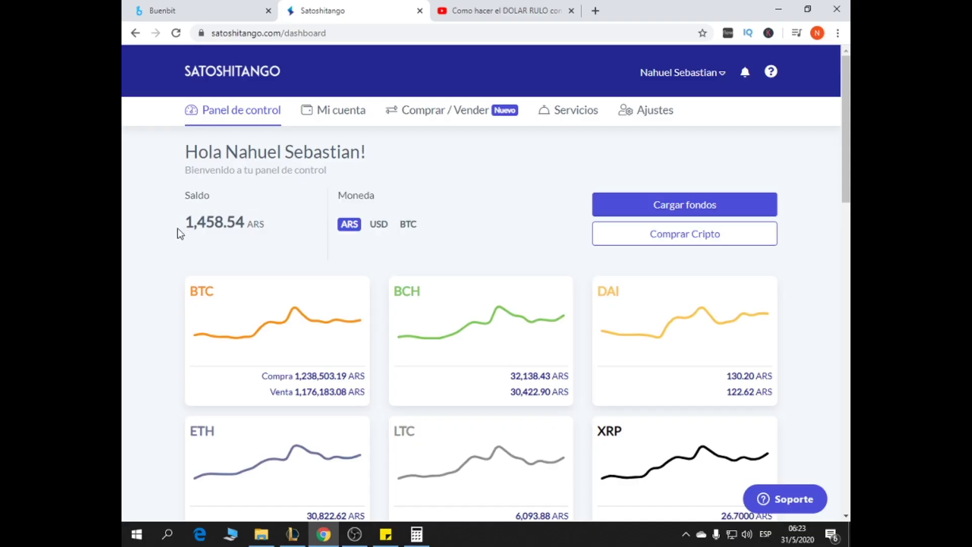
drag(177, 232, 286, 226)
click(277, 228)
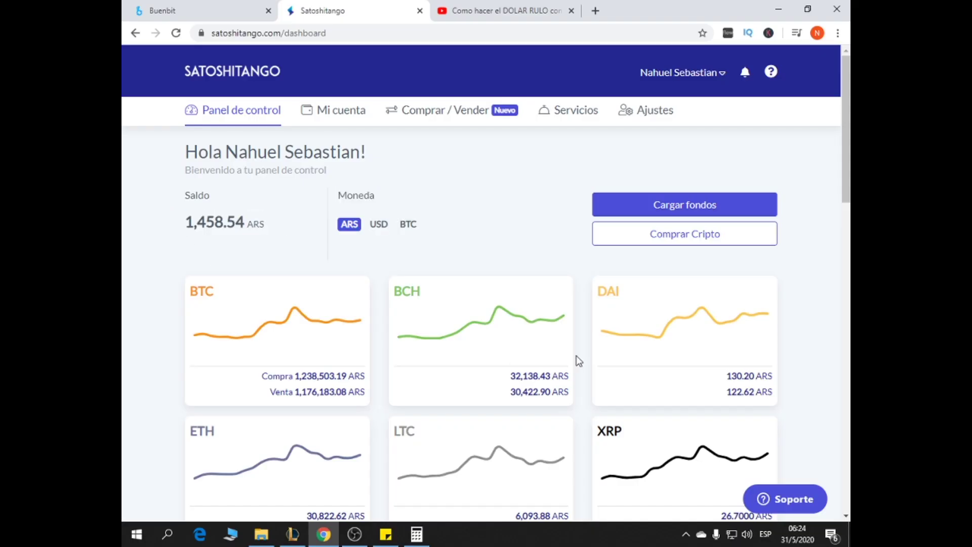